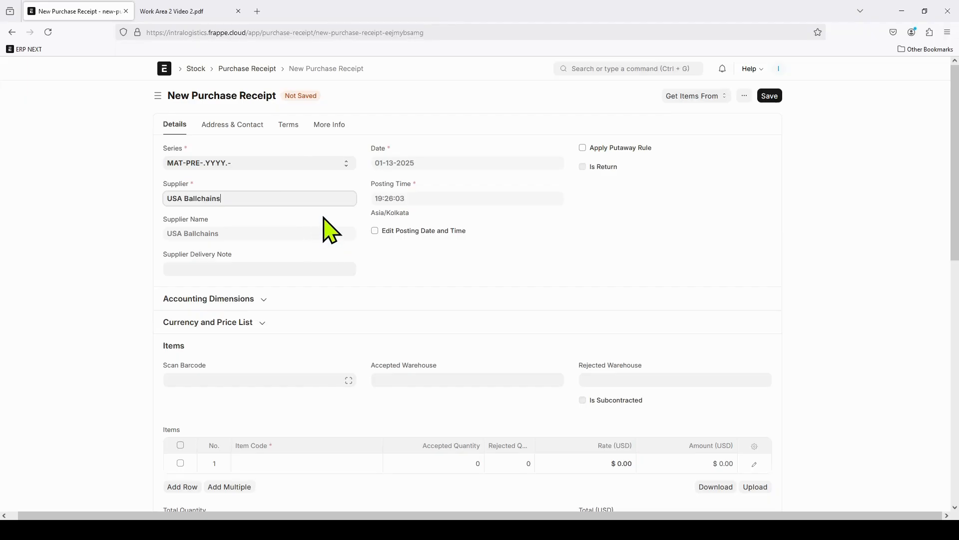
Add the item 4" Ball Chain/Clasp to the purchase receipt with an accepted quantity of 50.
scroll(300, 245, "down", 3)
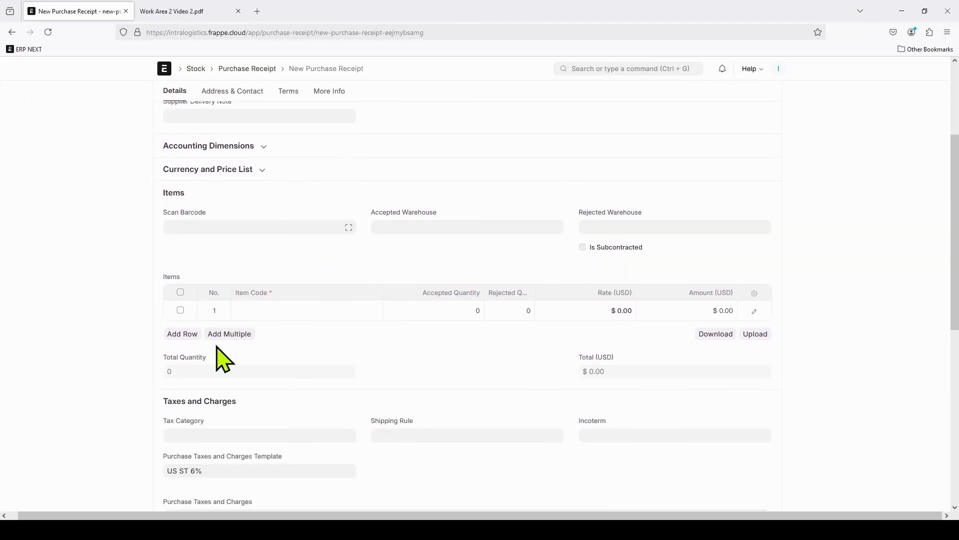
left_click(286, 312)
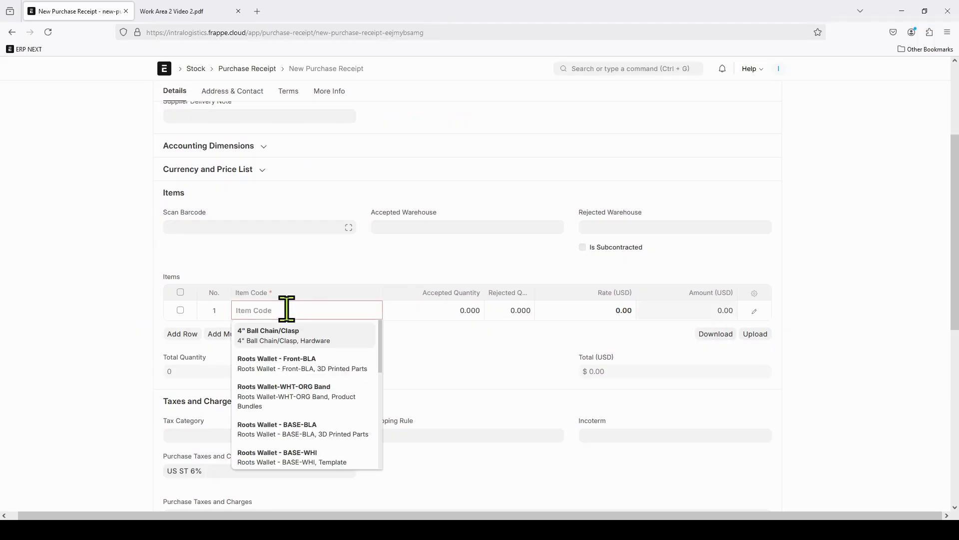
left_click(274, 334)
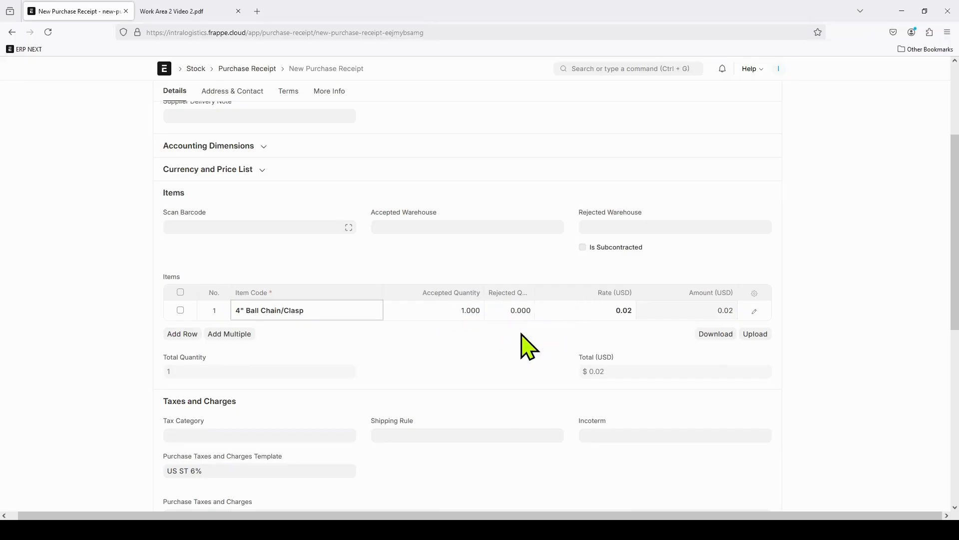
left_click(472, 310)
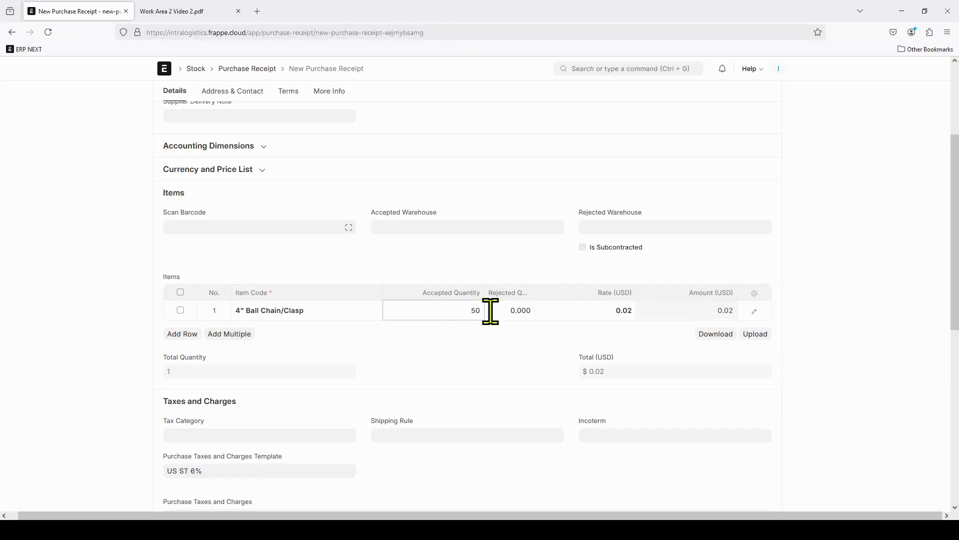
left_click(907, 301)
Review the receipt's taxes and totals, and save and permanently submit the USA Ballchains purchase receipt.
scroll(428, 220, "up", 2)
scroll(499, 260, "down", 9)
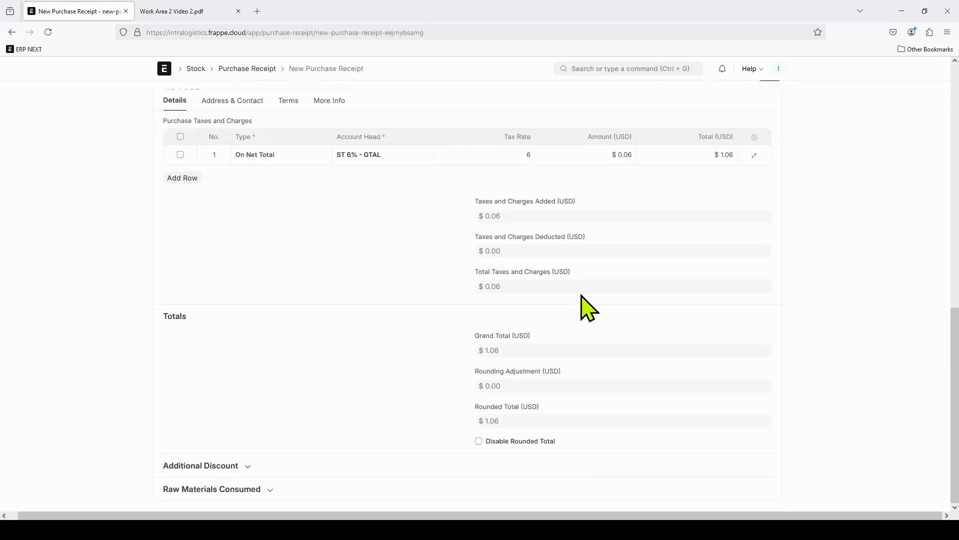
scroll(789, 200, "up", 10)
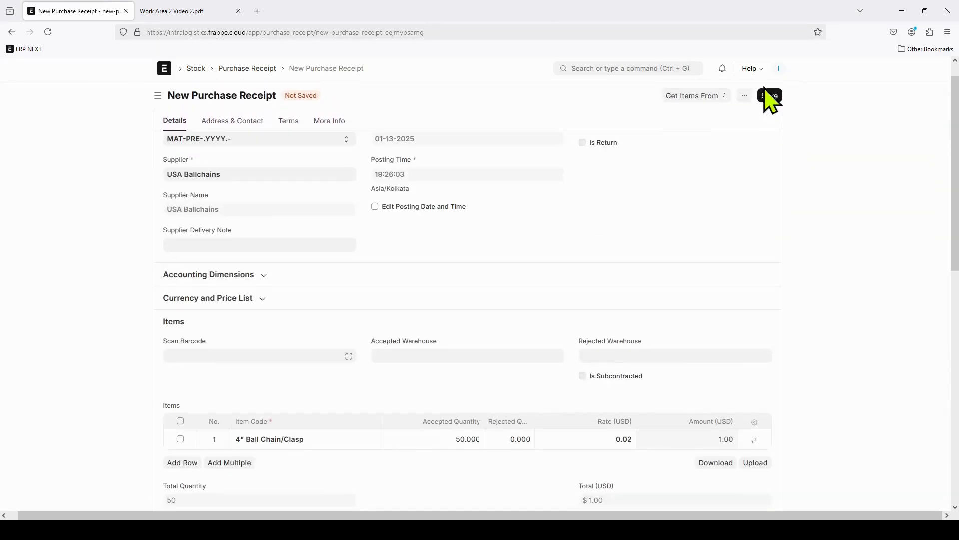
left_click(769, 96)
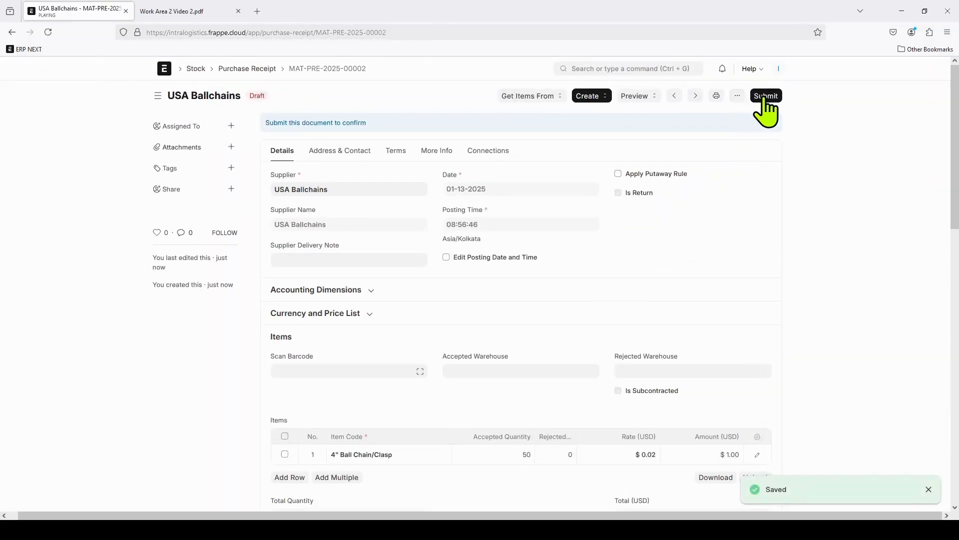
left_click(765, 97)
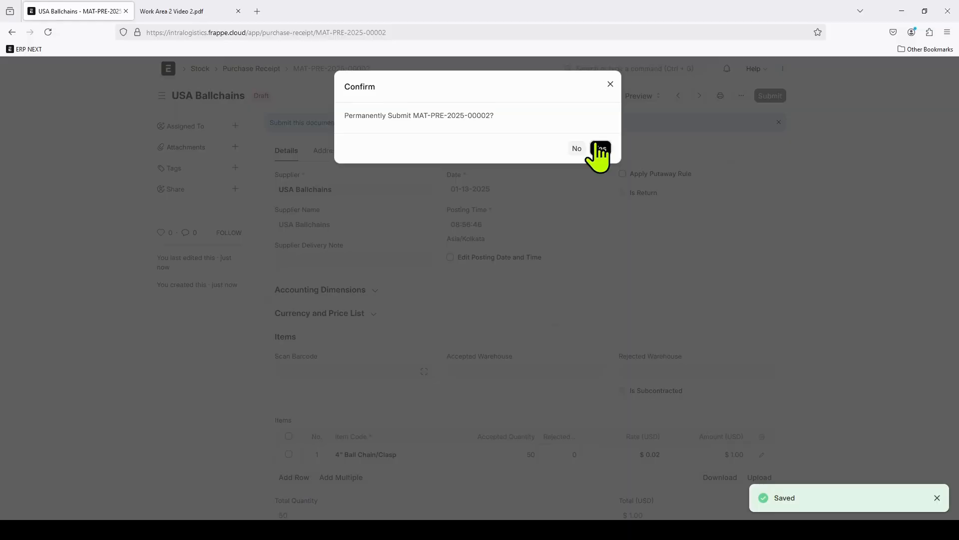
left_click(601, 149)
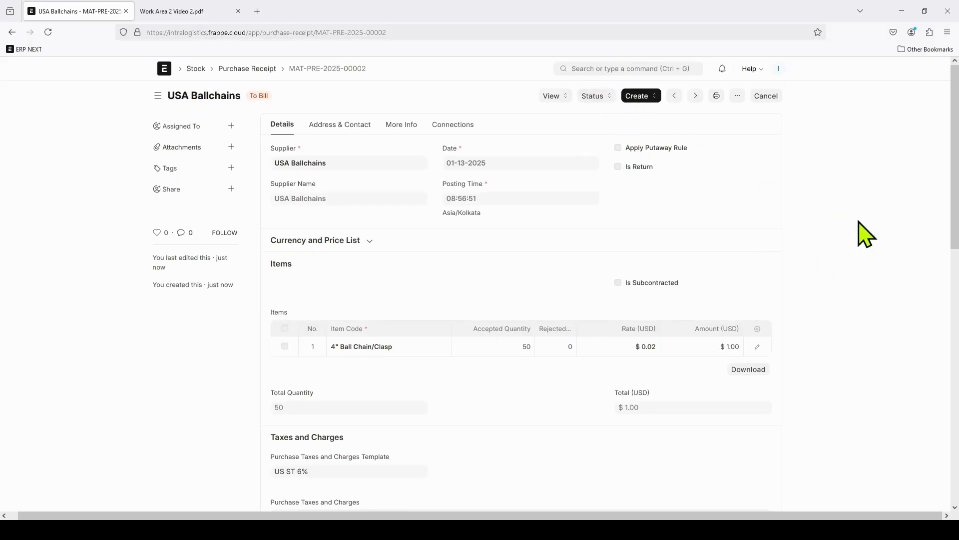
Search for "stoc" and open the Stock Entry list.
left_click(624, 68)
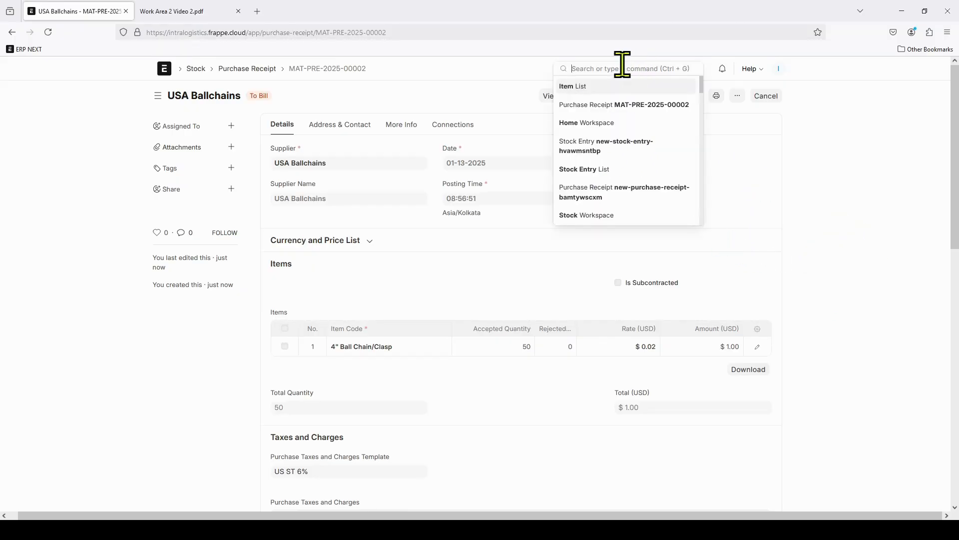
type("stoc")
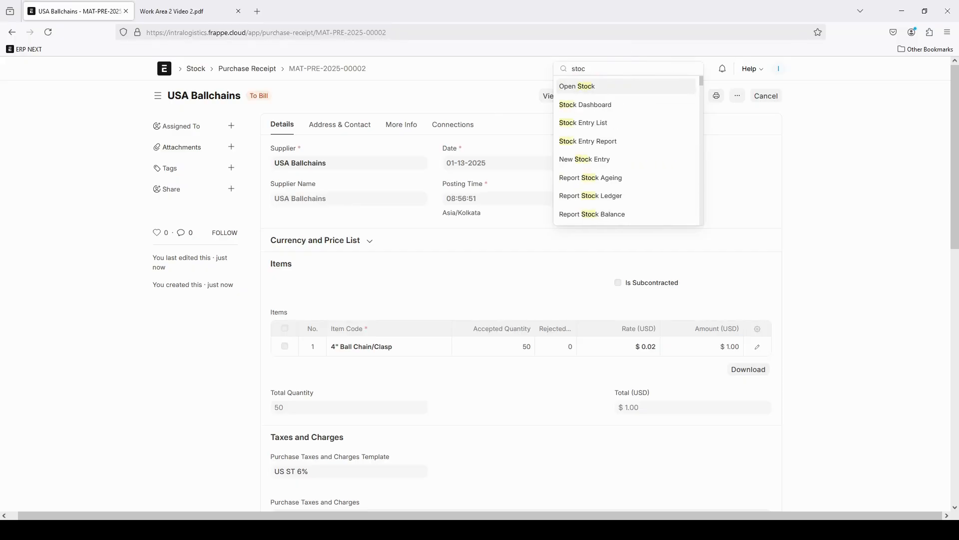
left_click(583, 123)
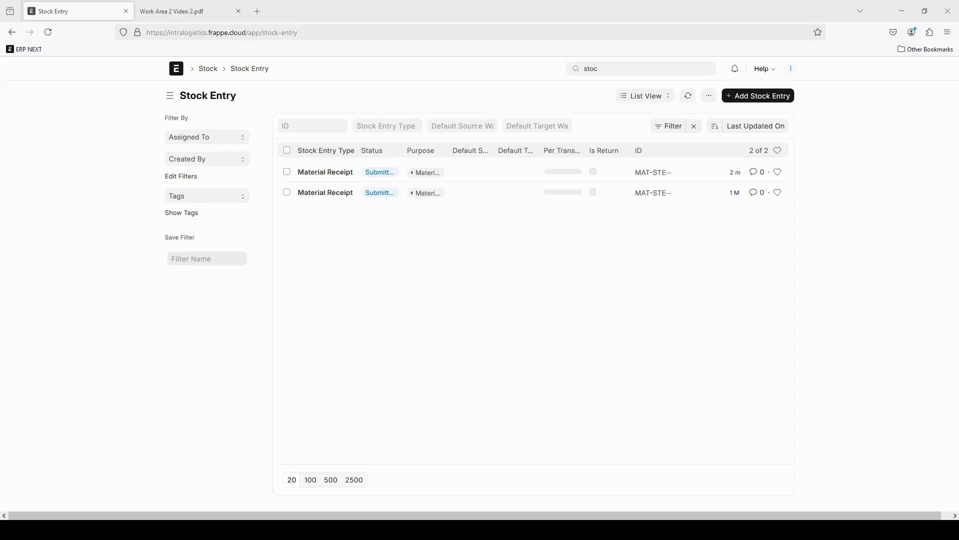
left_click(617, 69)
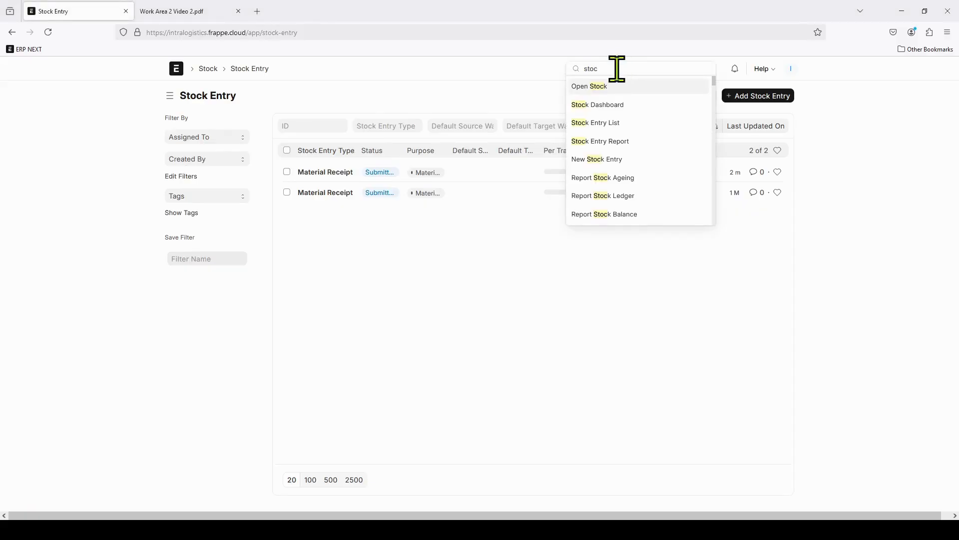
left_click(599, 125)
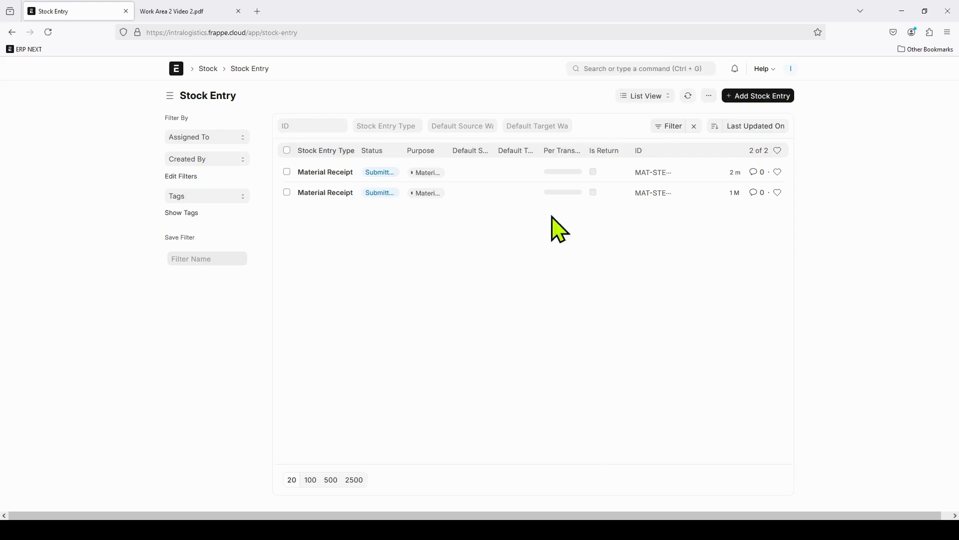
Start a new stock entry and set its stock entry type to Material Receipt.
left_click(740, 99)
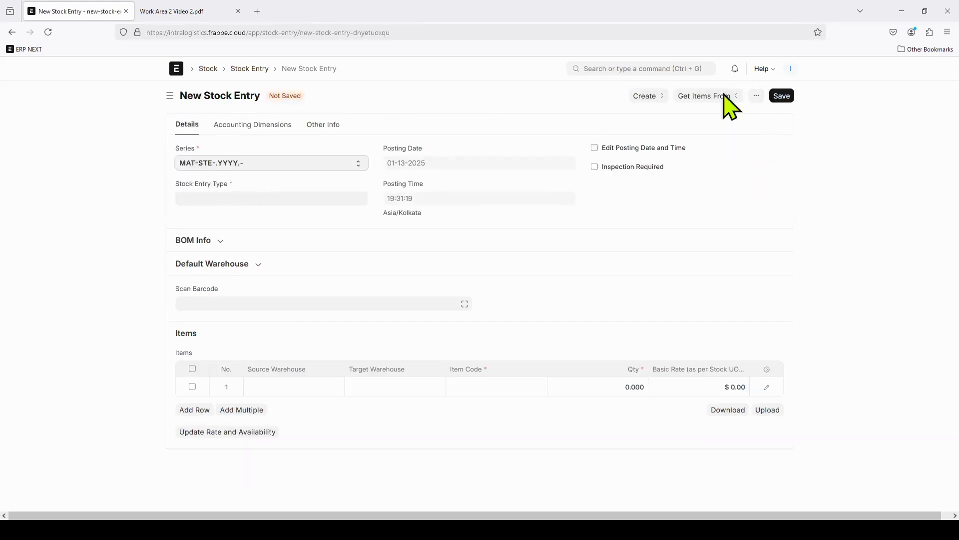
left_click(263, 199)
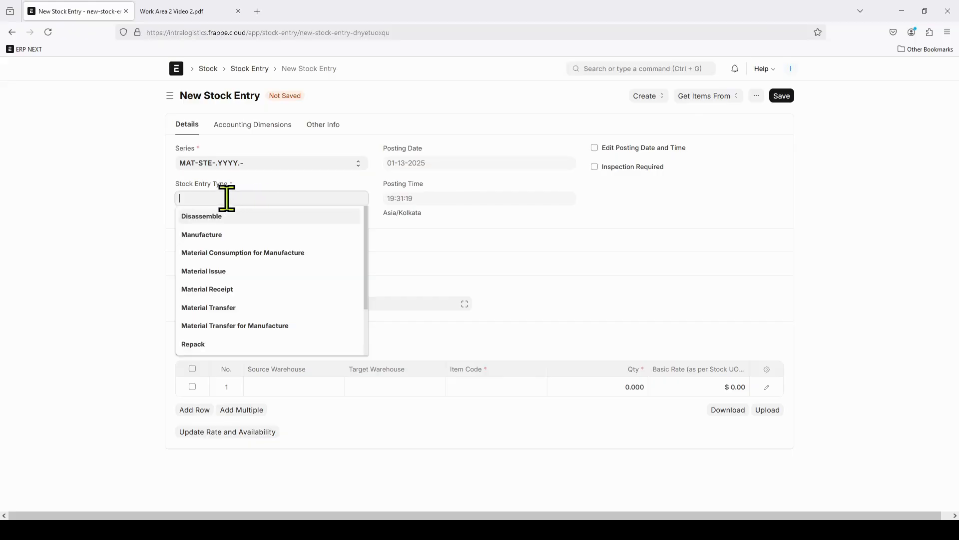
left_click(226, 292)
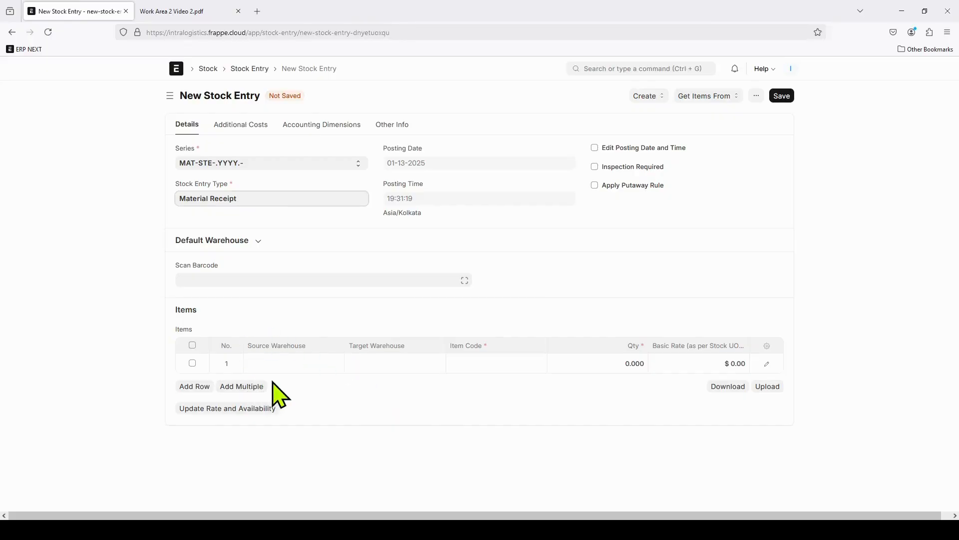
Set the first item row's source warehouse to Receiving Area - GTAL and its target warehouse to Storage Area - GTAL.
left_click(388, 363)
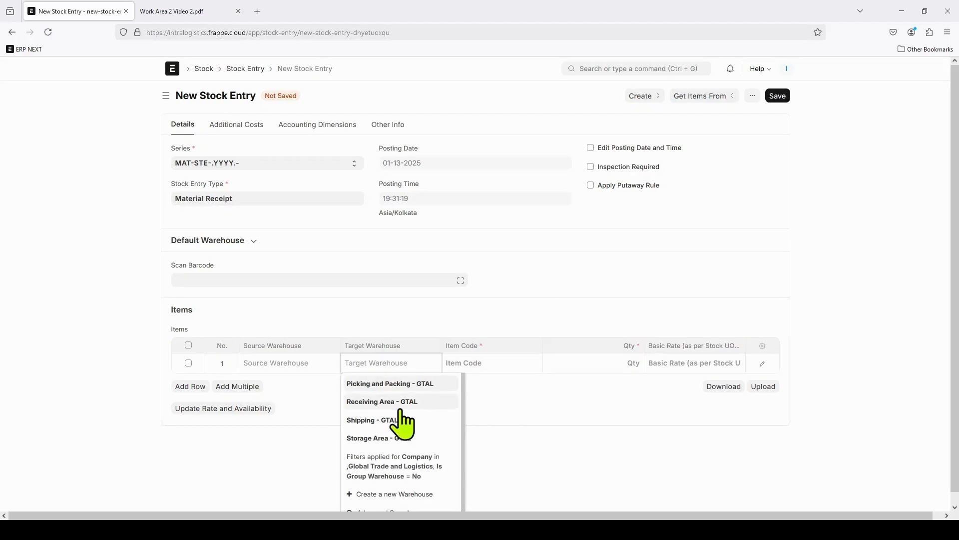
left_click(275, 362)
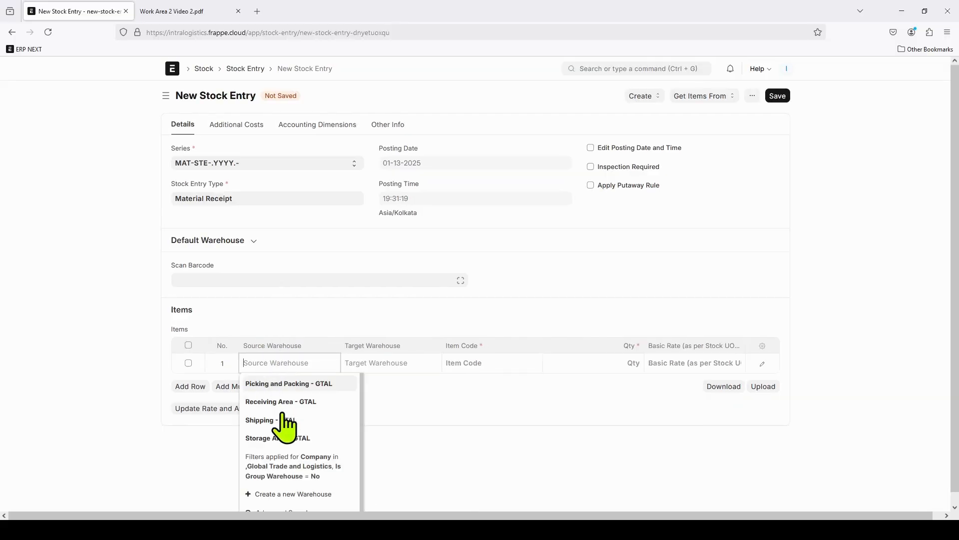
left_click(283, 405)
left_click(385, 363)
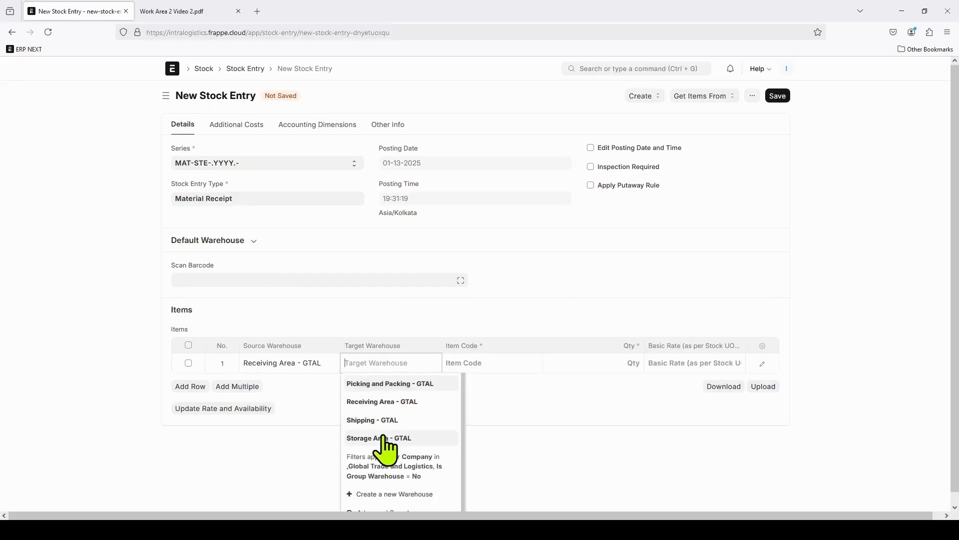
left_click(384, 440)
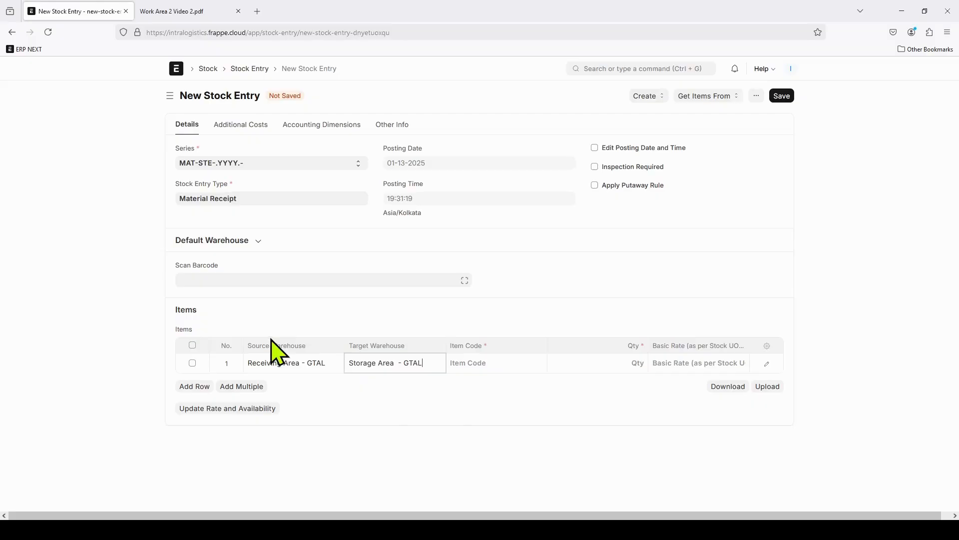
Choose 4" Ball Chain/Clasp as the row's item code and set its quantity to 50.
left_click(468, 364)
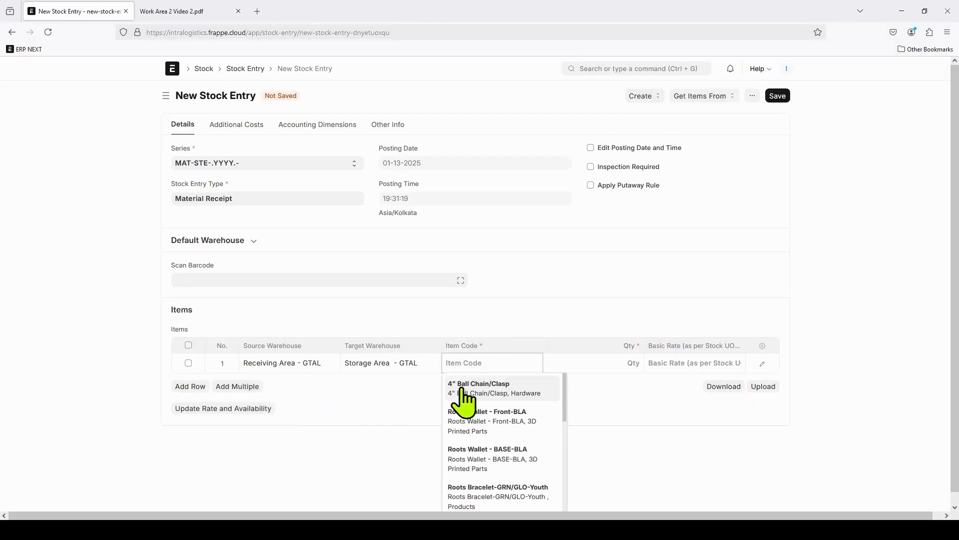
left_click(465, 400)
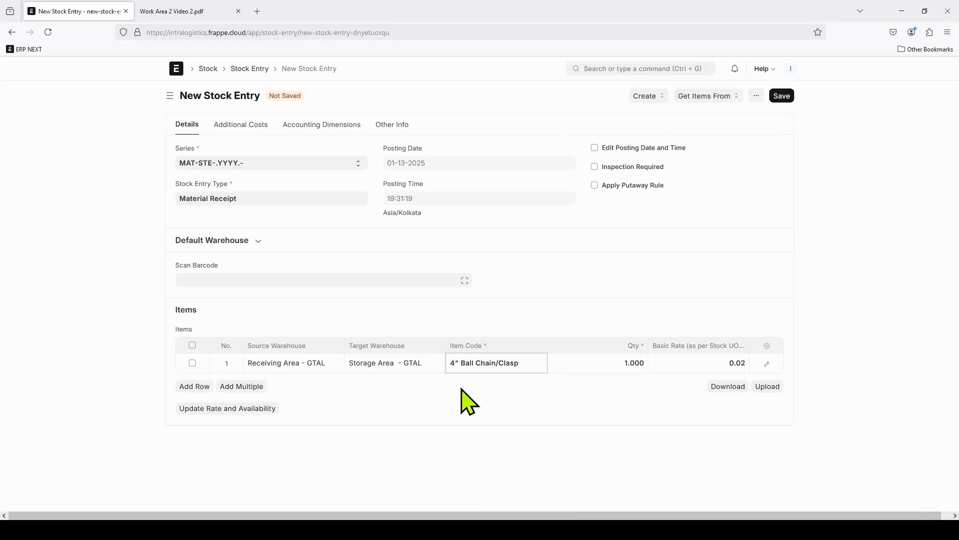
left_click(634, 360)
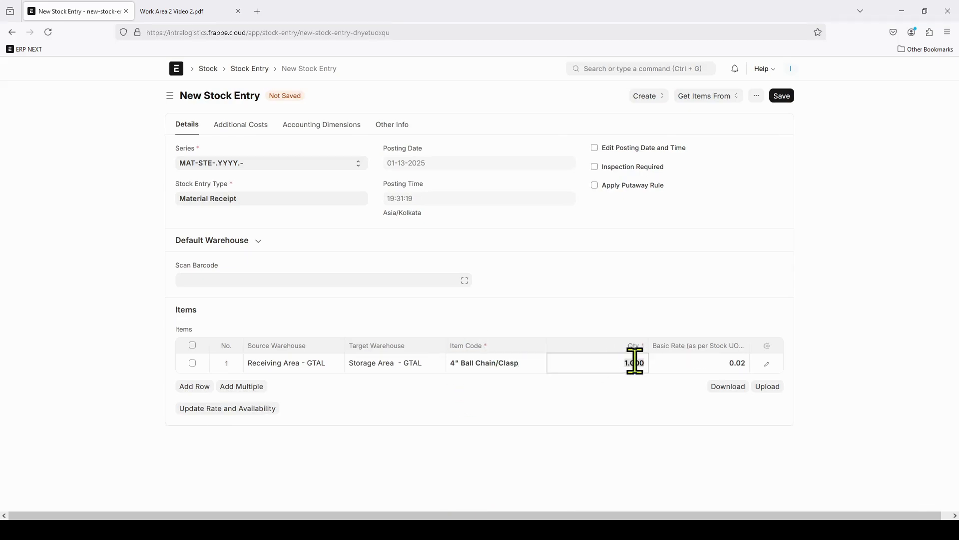
type("50")
left_click(630, 392)
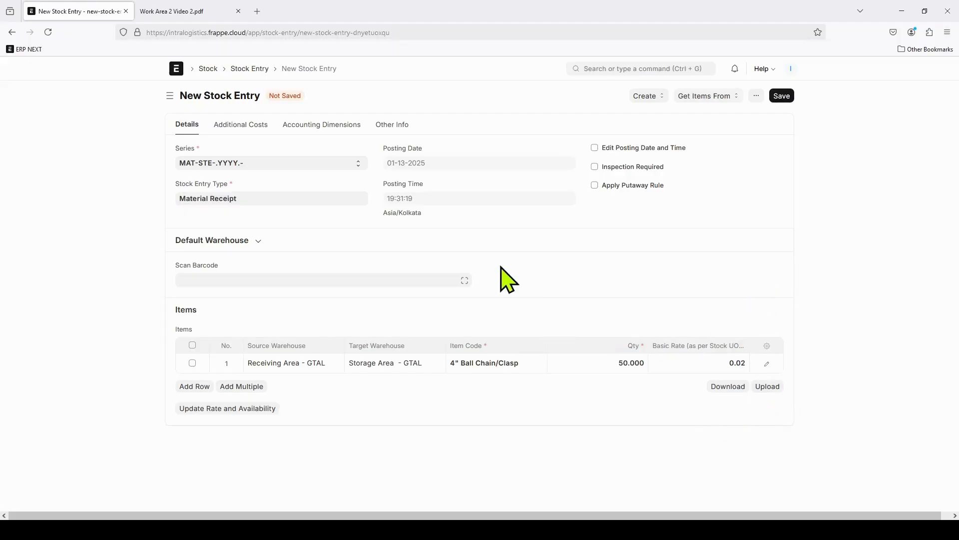
Save and permanently submit the Material Receipt stock entry.
left_click(782, 96)
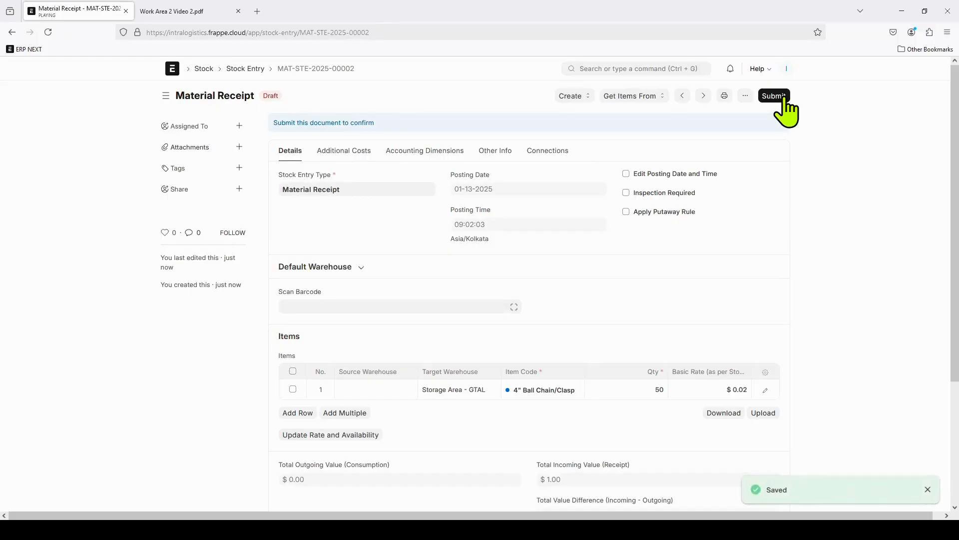
left_click(784, 97)
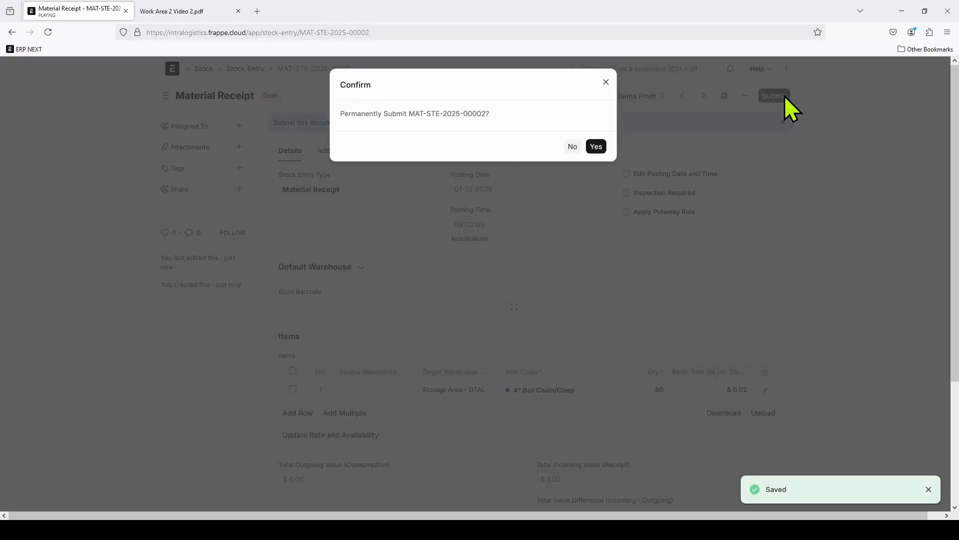
left_click(601, 149)
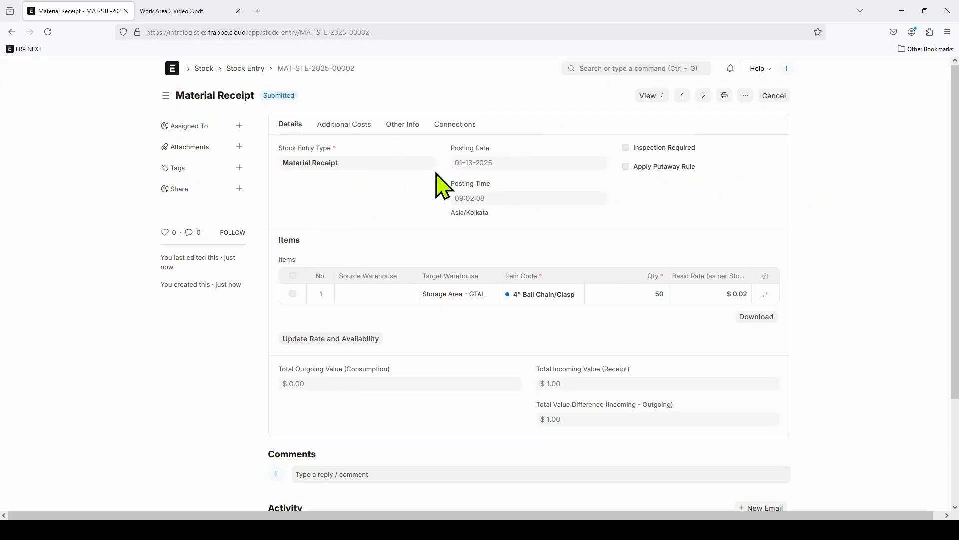
Open the Stock Ledger report and examine the quantities and warehouses of the recorded stock movements.
left_click(655, 68)
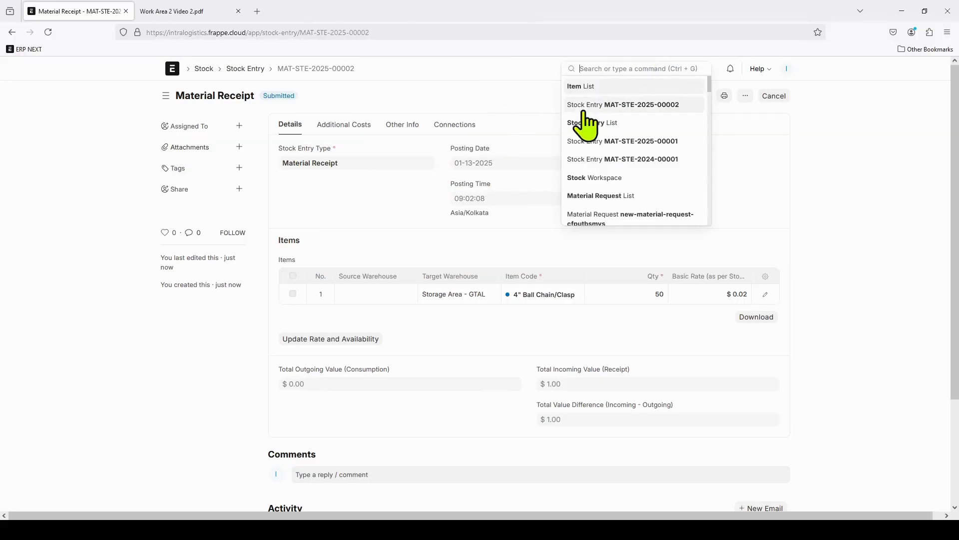
type("stock")
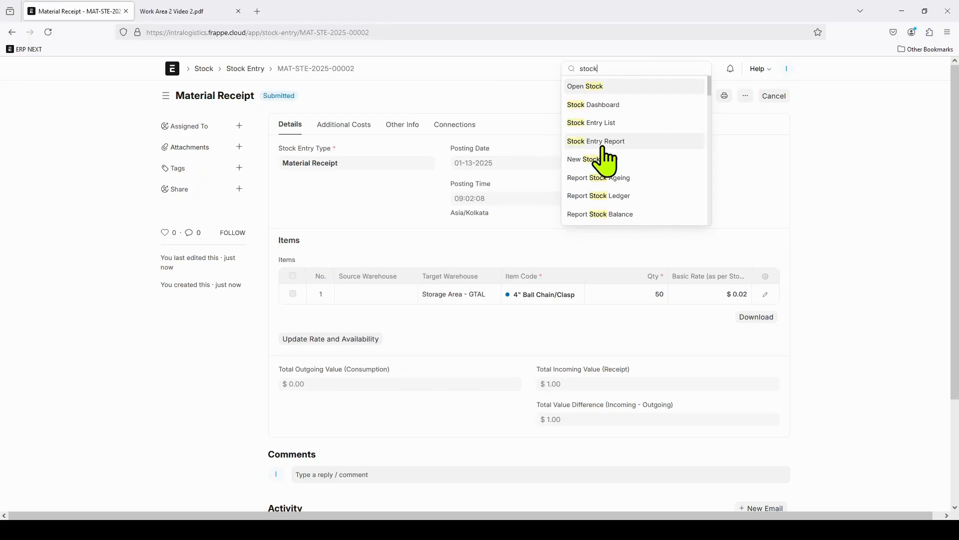
type(" le")
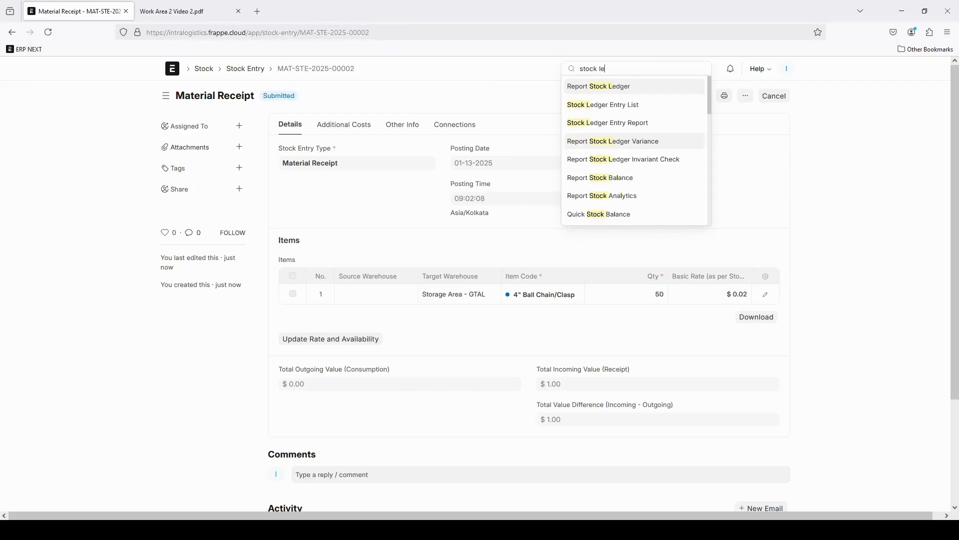
left_click(637, 90)
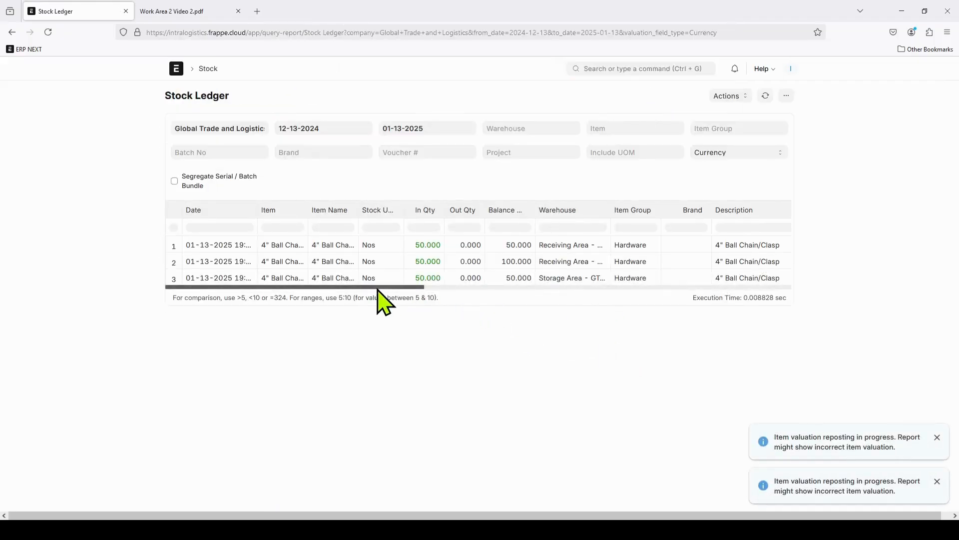
mouse_move(377, 290)
left_mouse_down()
mouse_move(495, 291)
mouse_move(372, 289)
left_mouse_up()
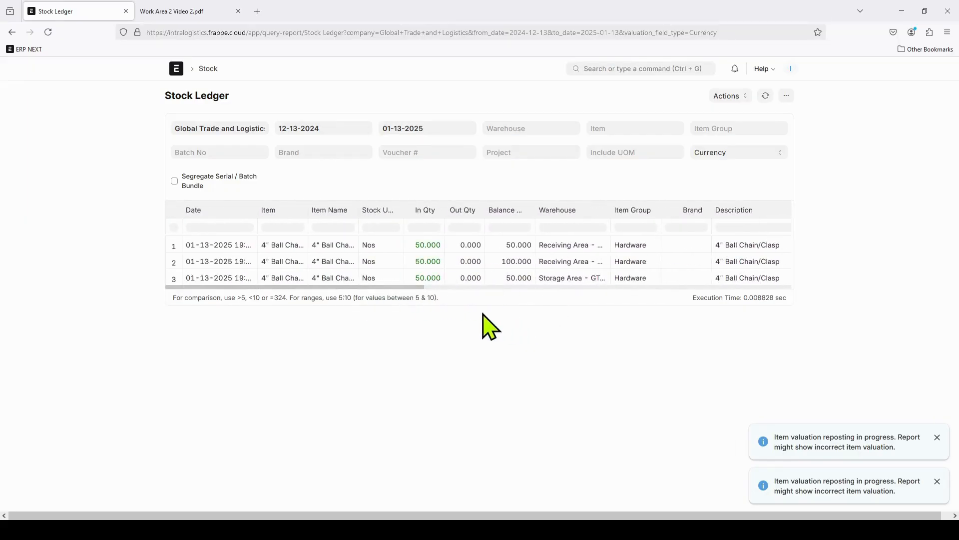
left_click(745, 96)
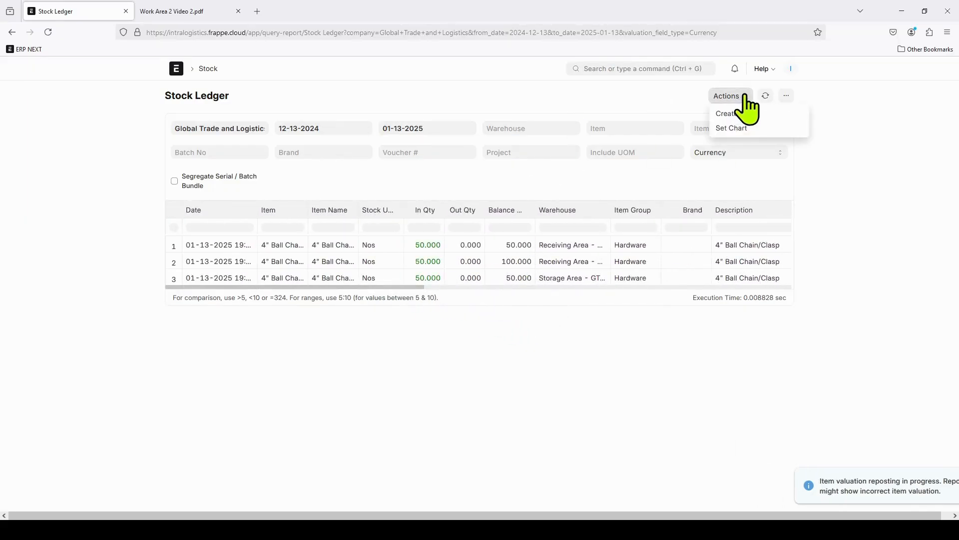
left_click(744, 96)
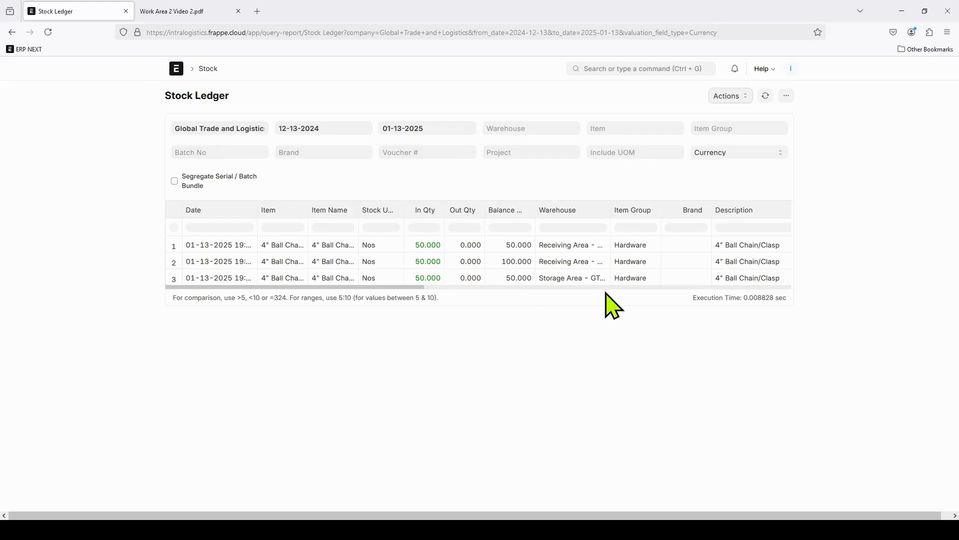